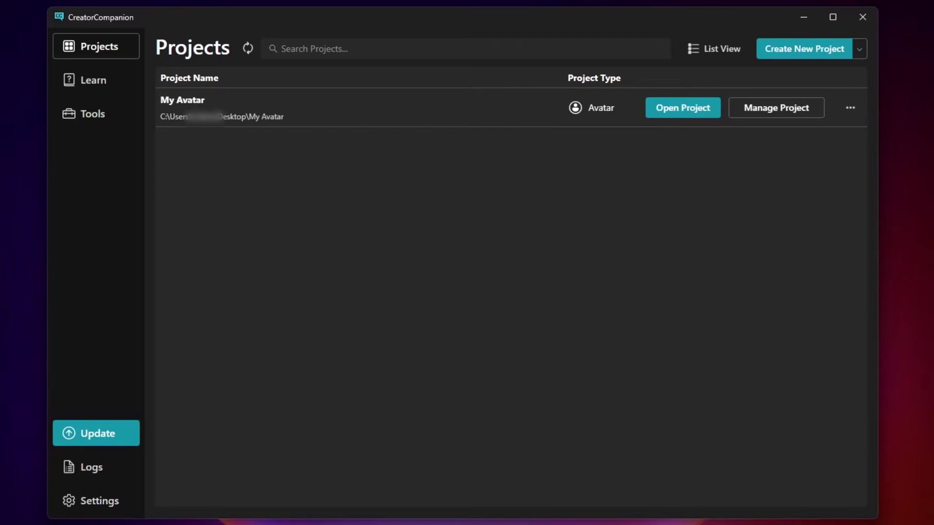
- Create a backup of the My Avatar project and open the Project Backups folder inside AppData\Local\VRChatCreatorCompanion
left_click(850, 110)
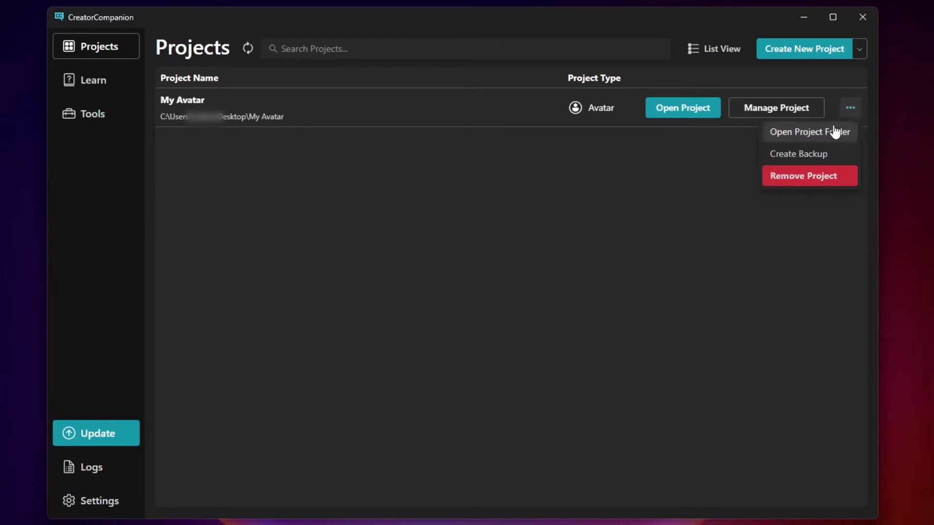
left_click(810, 159)
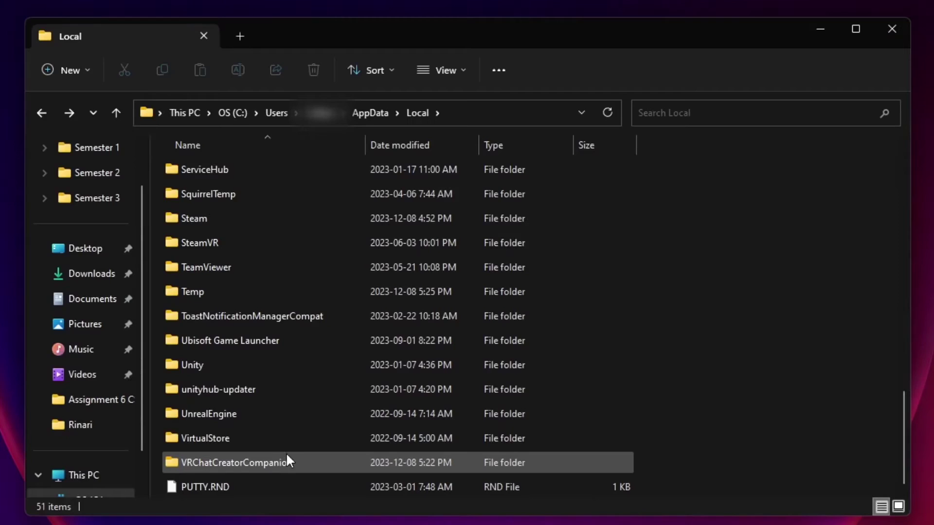
double_click(287, 459)
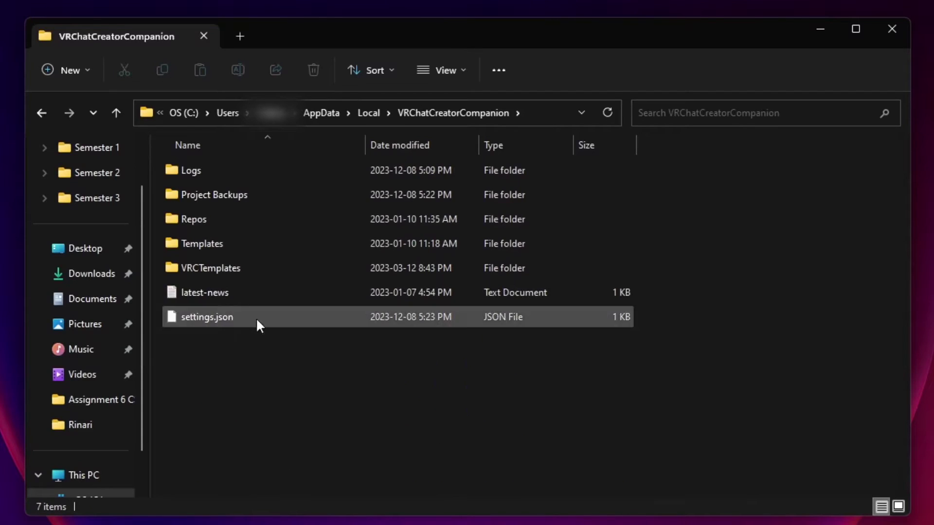
double_click(241, 200)
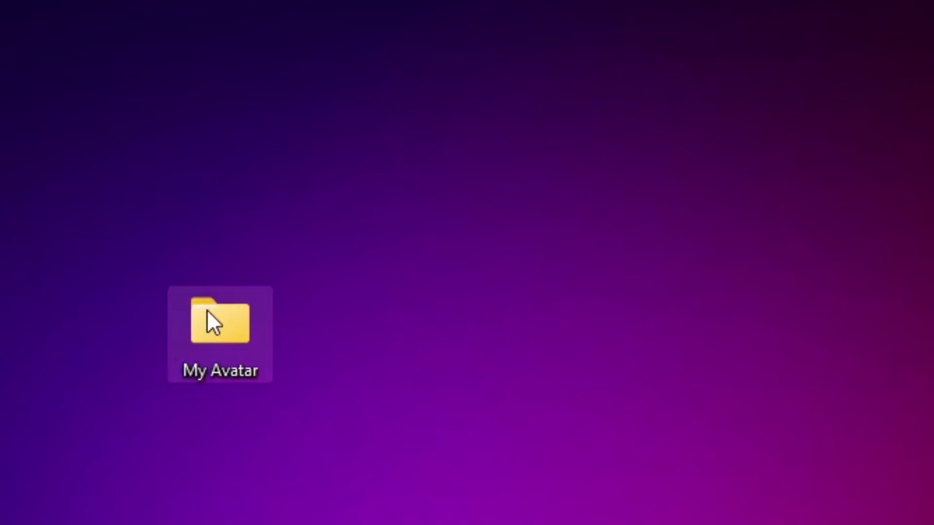
- Duplicate the My Avatar project folder on the desktop as a manual backup
left_click(207, 311)
key("ctrl+c")
left_click(335, 317)
key("ctrl+v")
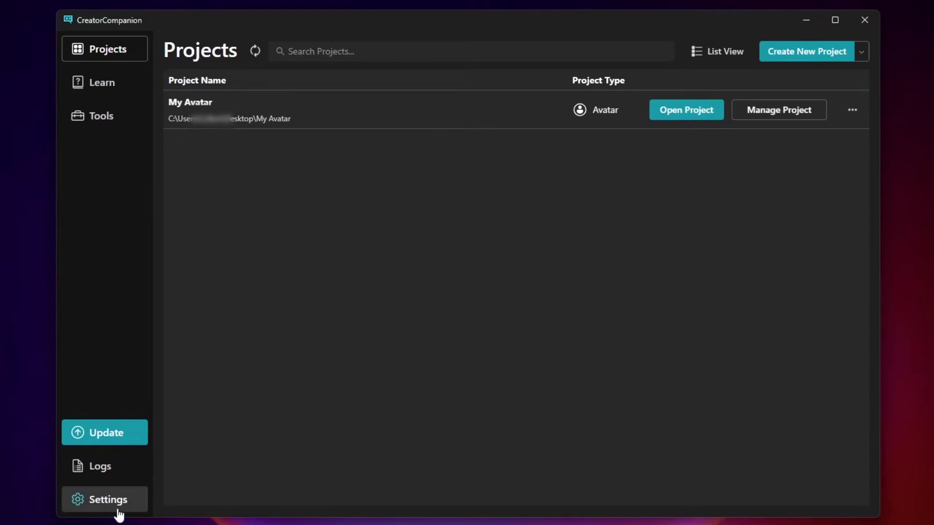
- Open the Creator Companion settings and start the available application update
left_click(119, 506)
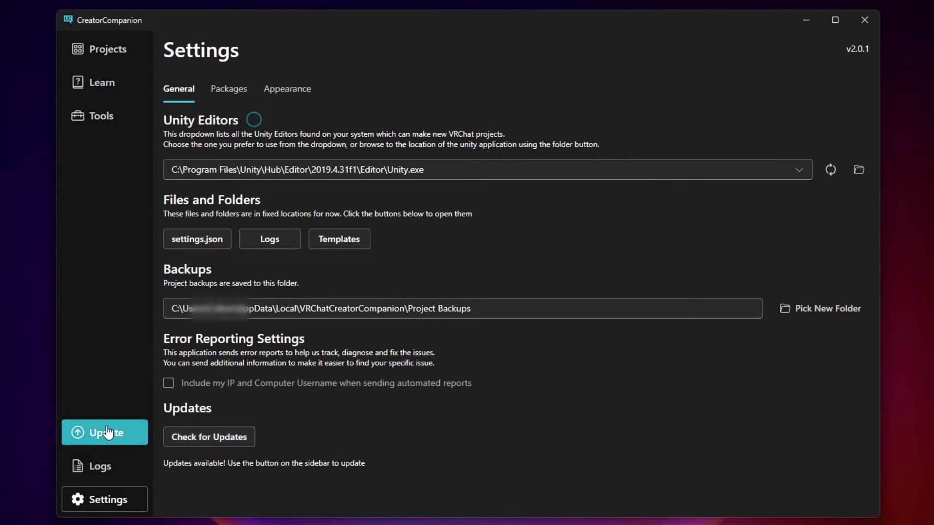
left_click(108, 432)
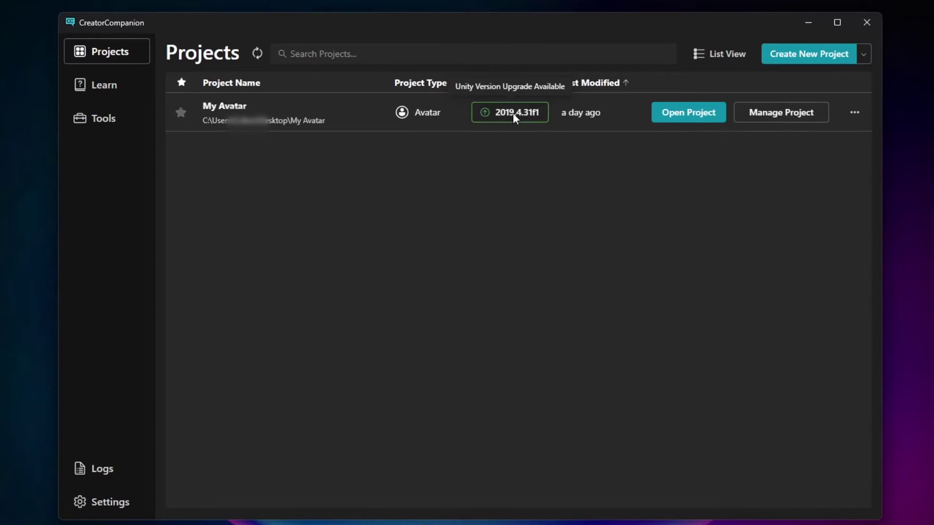
- Choose Unity 2022.3.6f1 as the migration version for the My Avatar project and install that editor
left_click(513, 113)
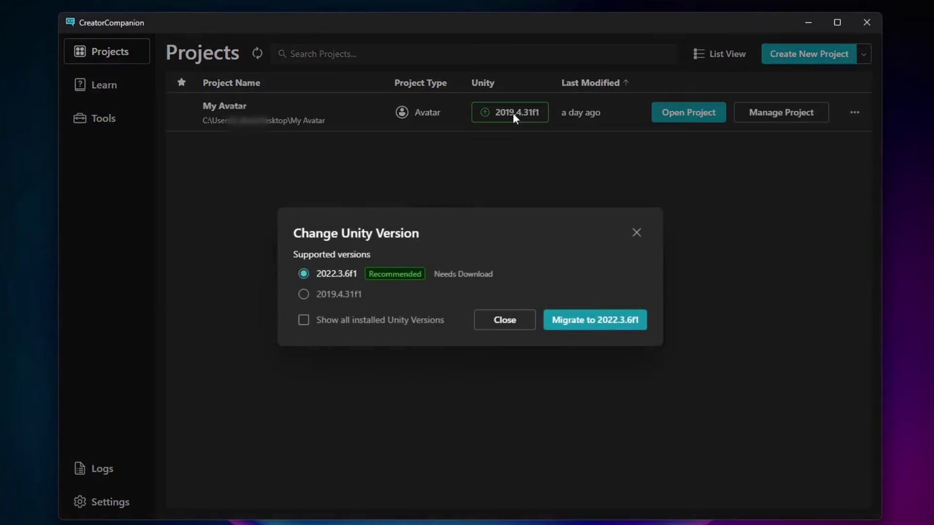
left_click(581, 321)
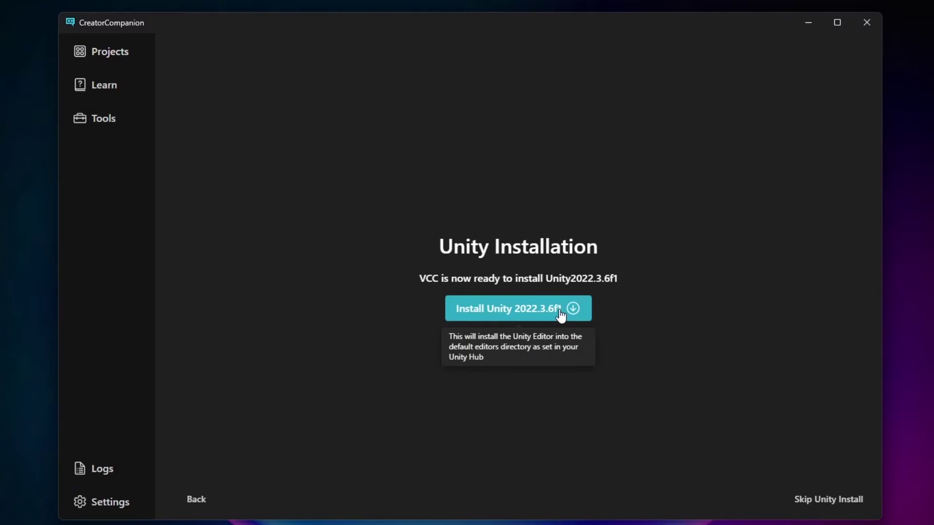
left_click(561, 315)
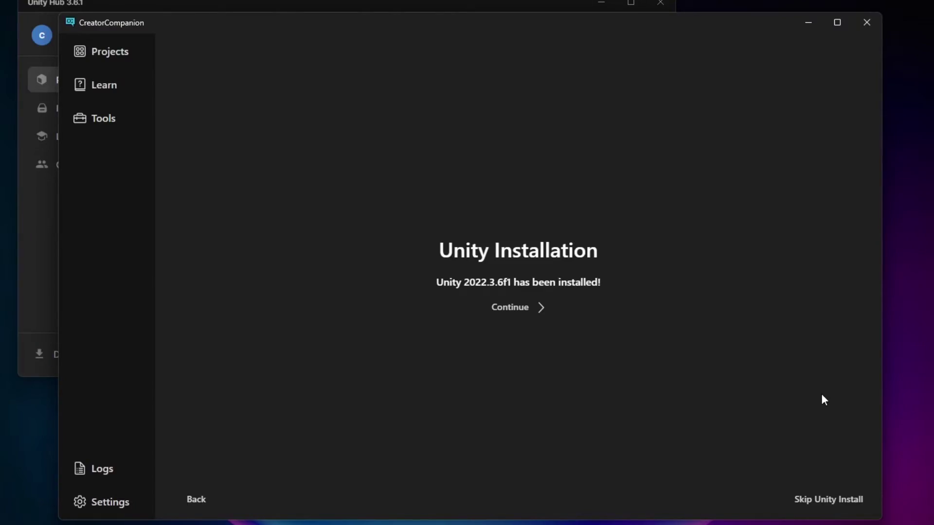
- Migrate the My Avatar project in place to Unity 2022.3.6f1, accepting the risks, and continue opening it in the new editor
left_click(510, 311)
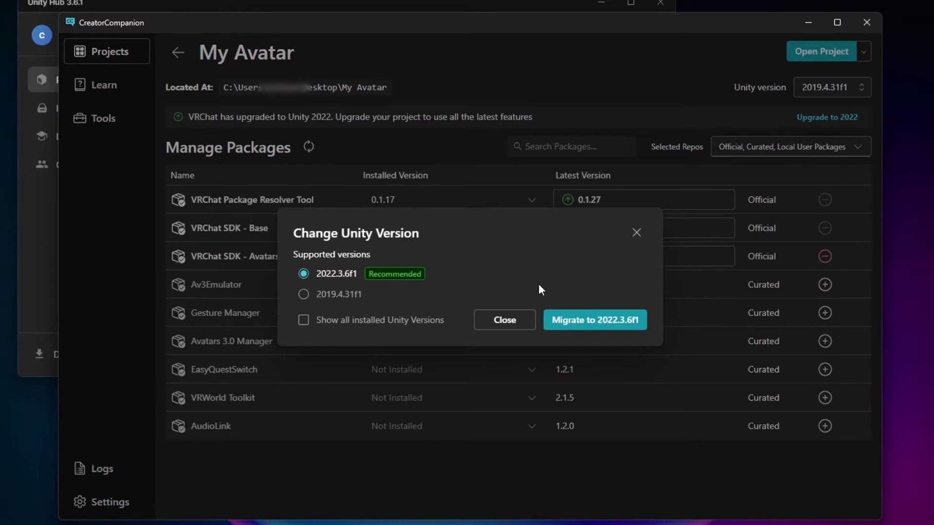
left_click(605, 324)
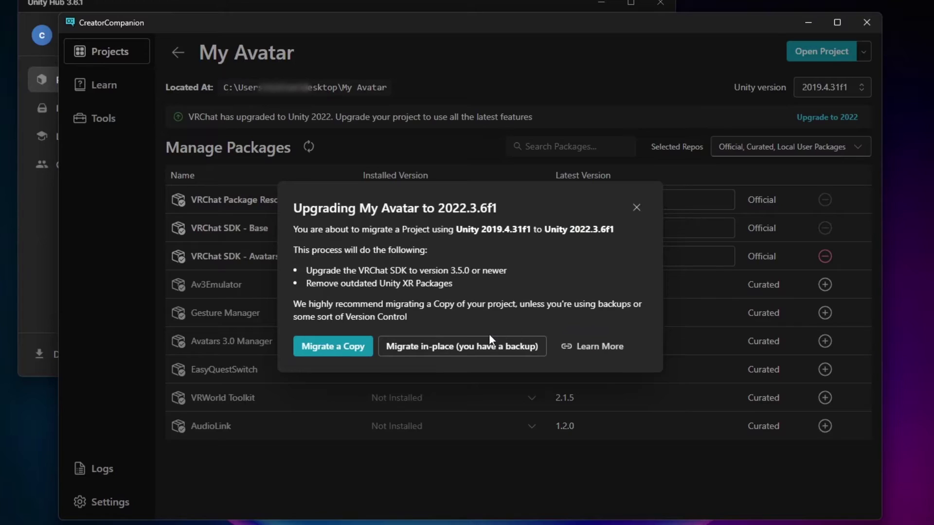
left_click(487, 348)
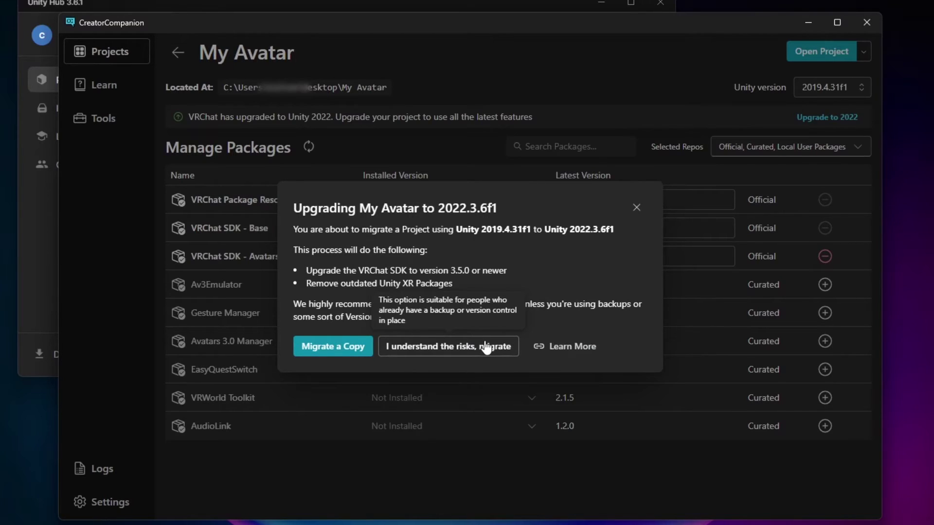
left_click(486, 347)
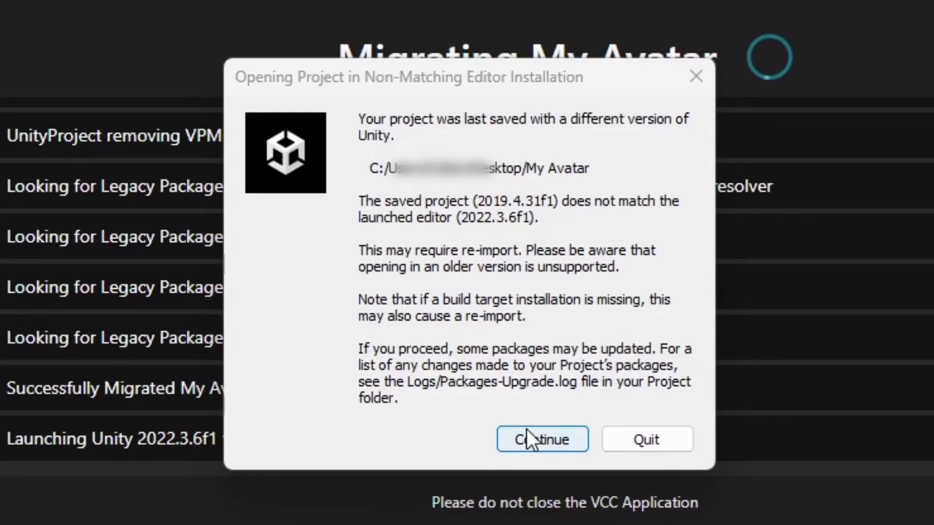
left_click(528, 434)
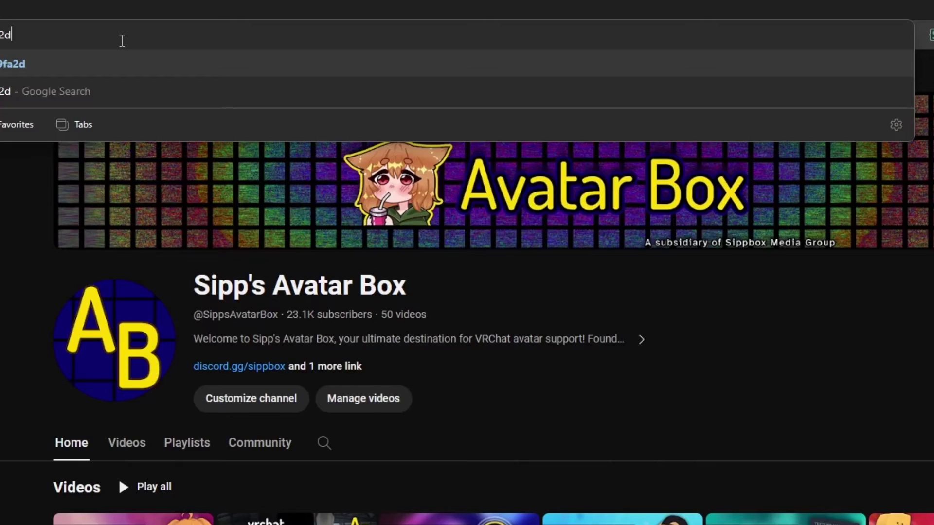
- Load the Unity Hub install link in the browser and allow it to open the Unity 2022.3.6f1 installer in Unity Hub
key("Return")
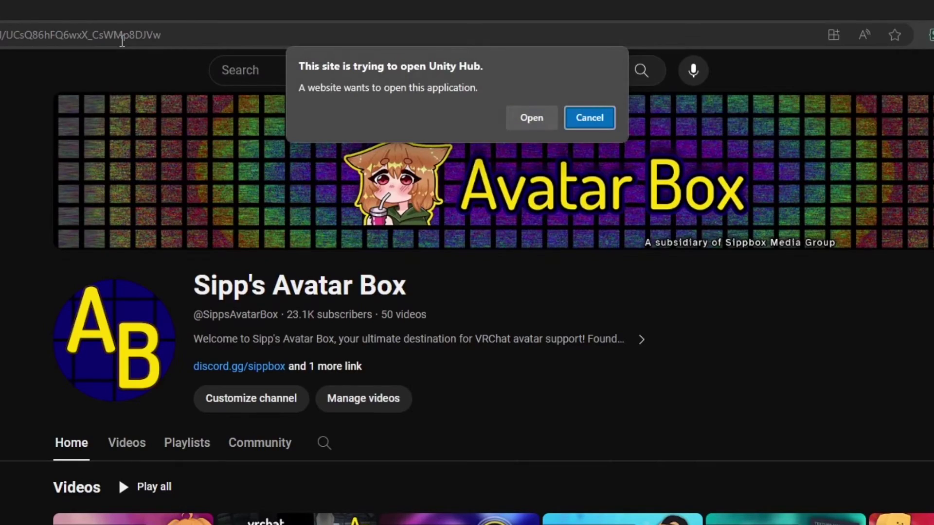
left_click(539, 120)
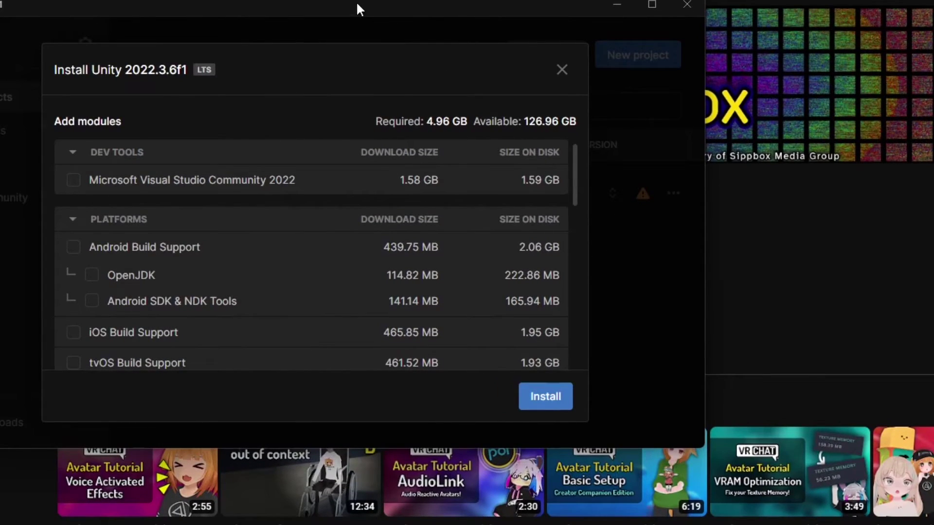
left_click_drag(357, 9, 603, 32)
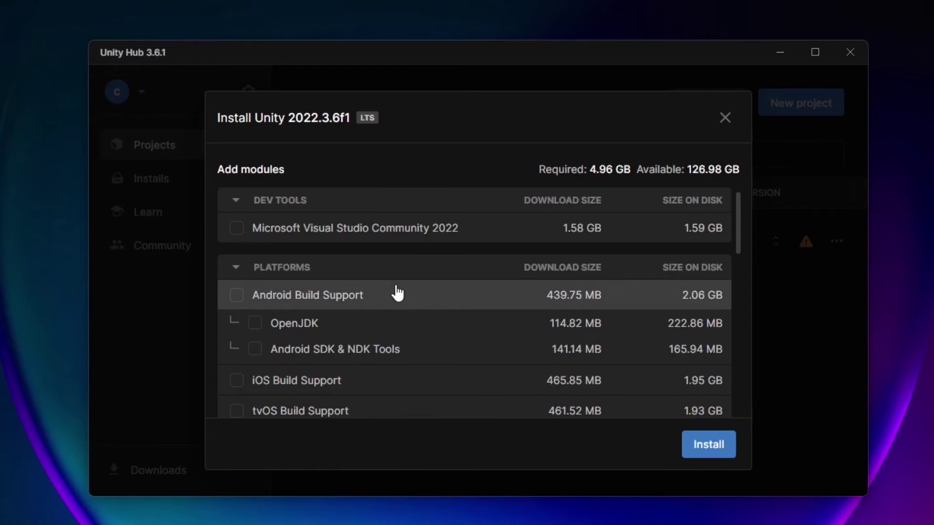
- Install Unity 2022.3.6f1 with the Android Build Support module, agreeing to the Android SDK and NDK license terms
left_click(396, 293)
left_click(708, 451)
left_click(483, 413)
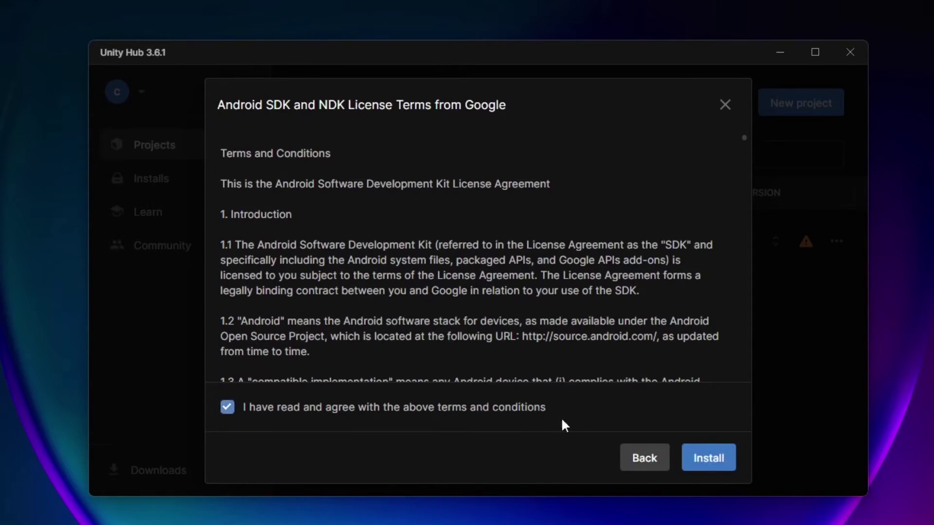
left_click(708, 457)
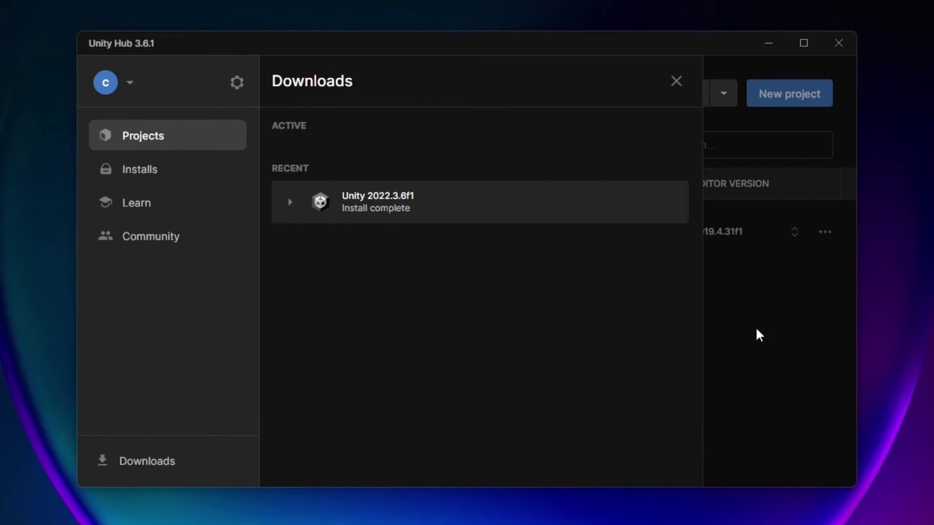
- Change the editor version of the My Avatar - Copy project to 2022.3.6f1 and open it with that version
left_click(756, 329)
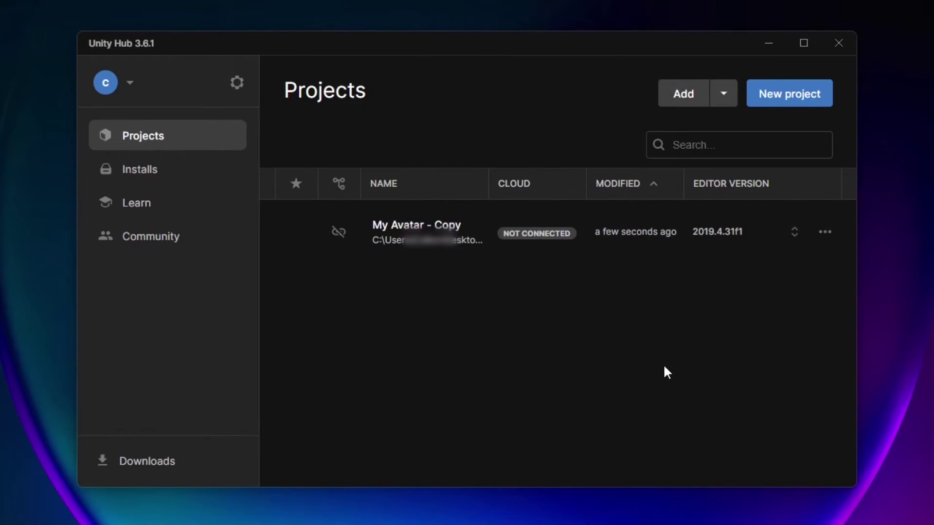
left_click(734, 234)
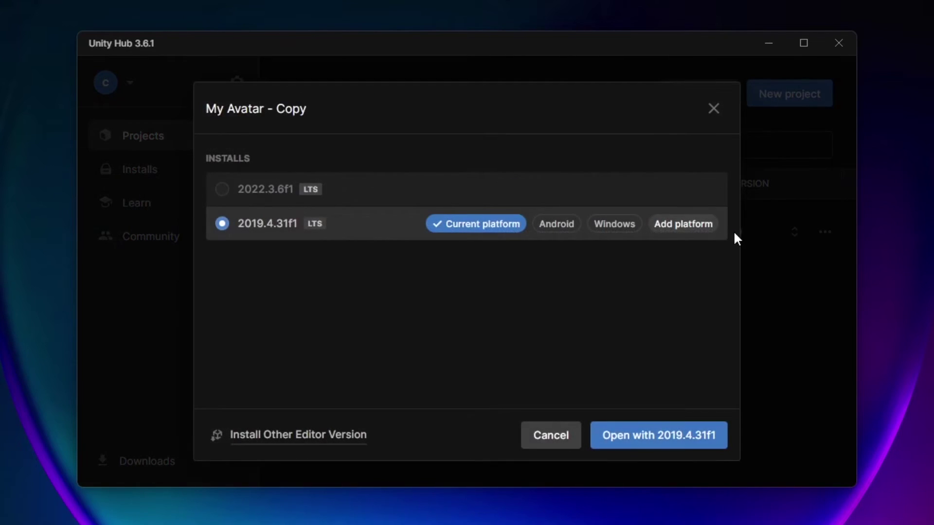
left_click(378, 197)
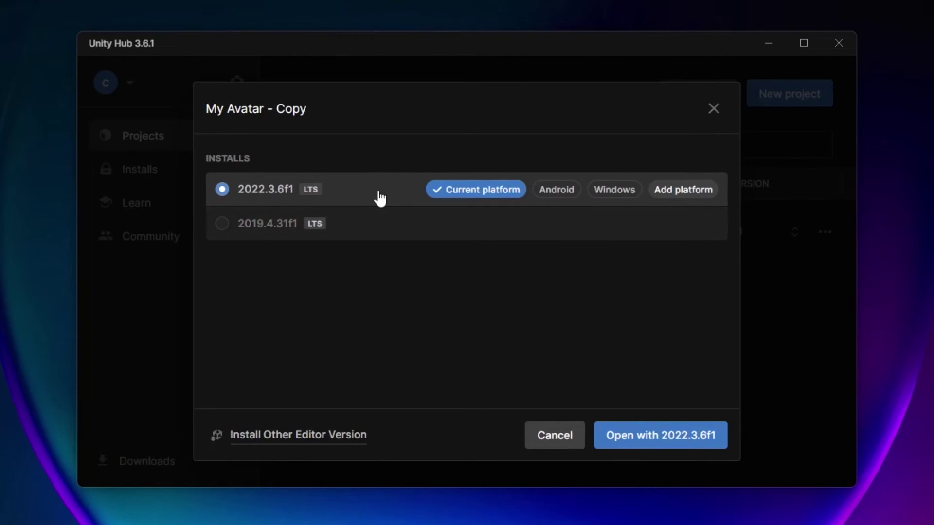
left_click(649, 437)
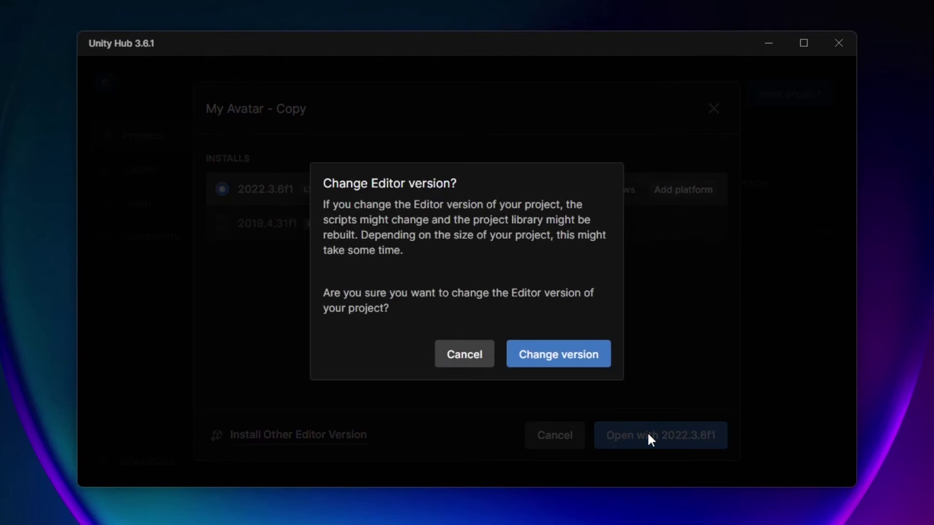
left_click(545, 359)
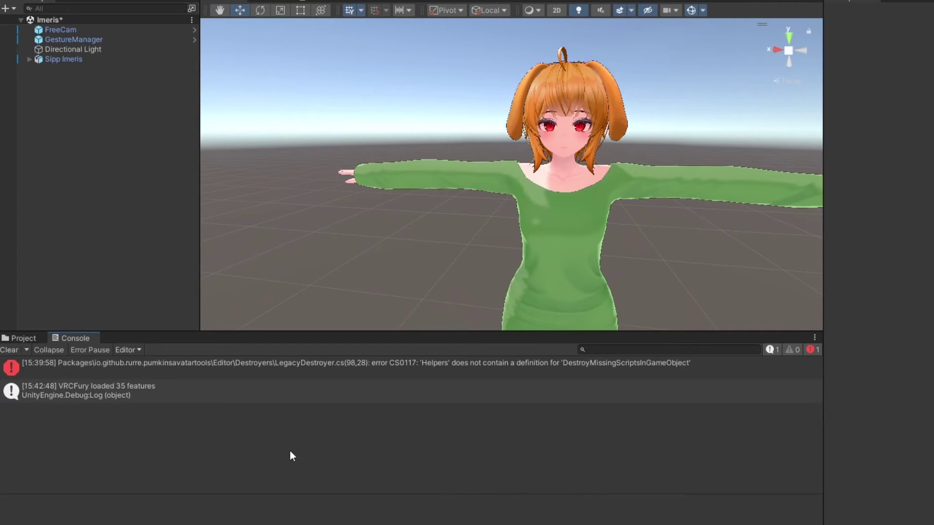
- Remove the Pumkins Avatar Tools package from the Imeris project and clear the error messages from the Unity console
left_click(10, 350)
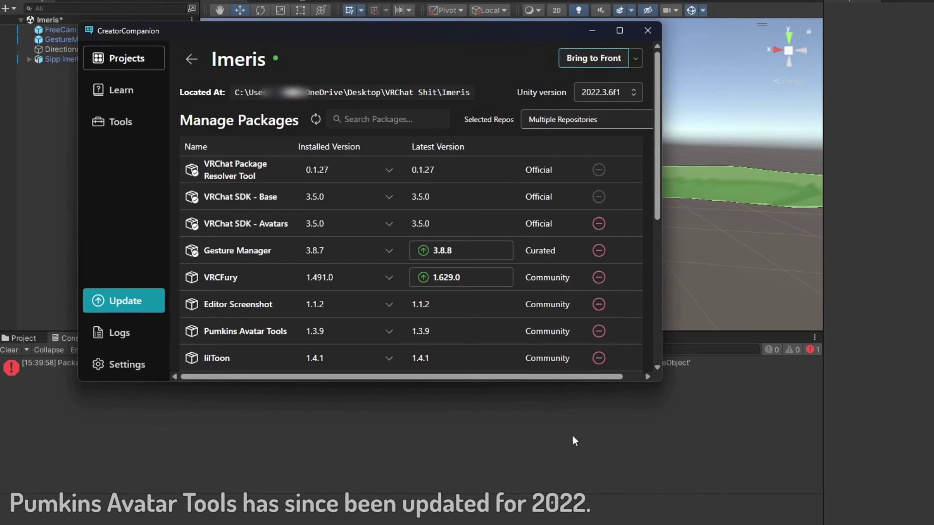
left_click(601, 334)
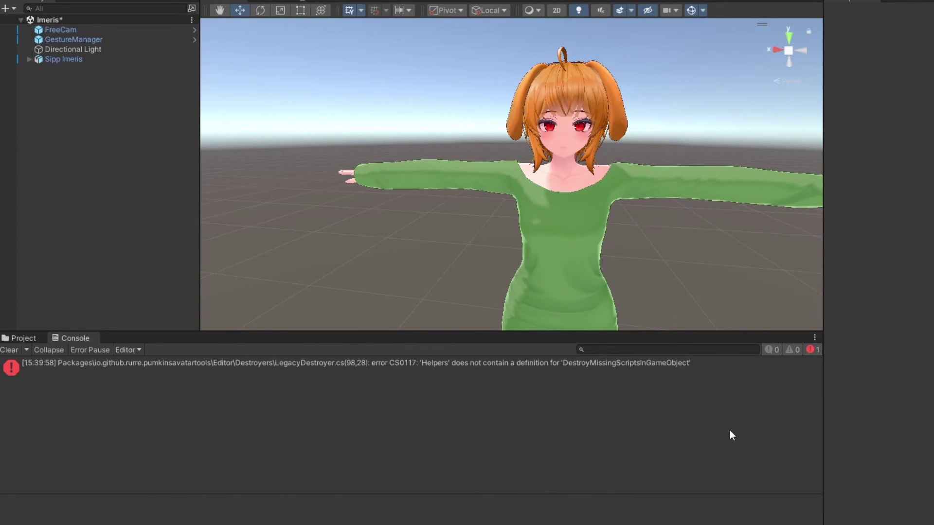
left_click(10, 349)
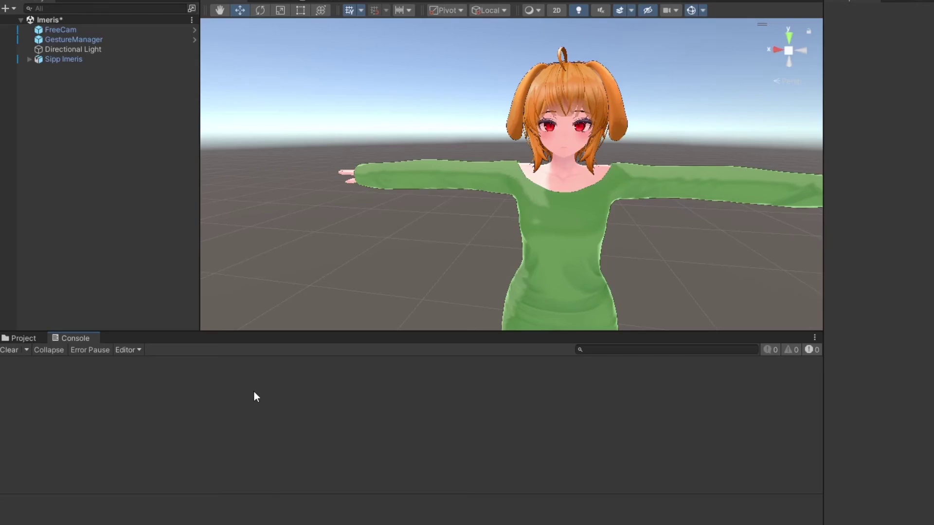